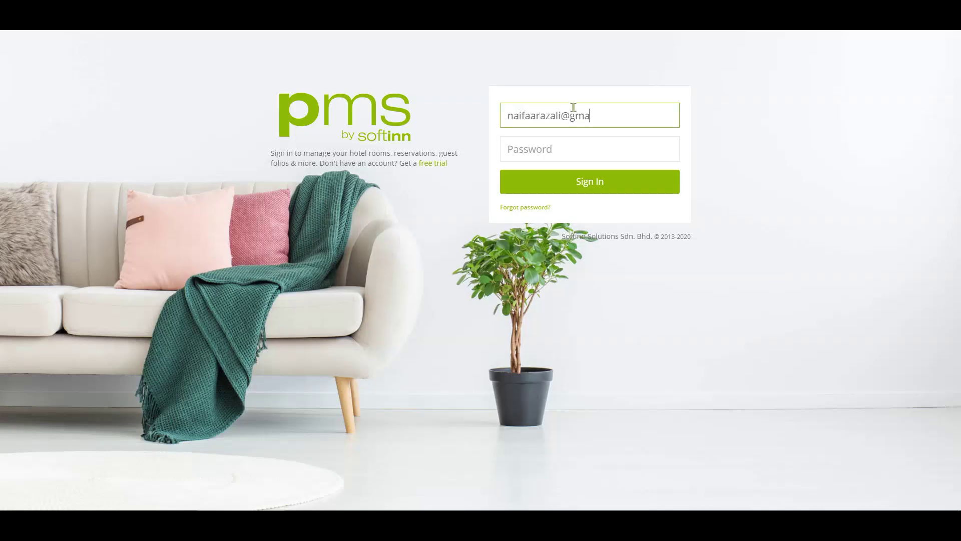
text(il.com)
- Submit the password to sign in, then reach the Room setup under OTHERS > SETUP
key(Tab)
text(•)
key(Return)
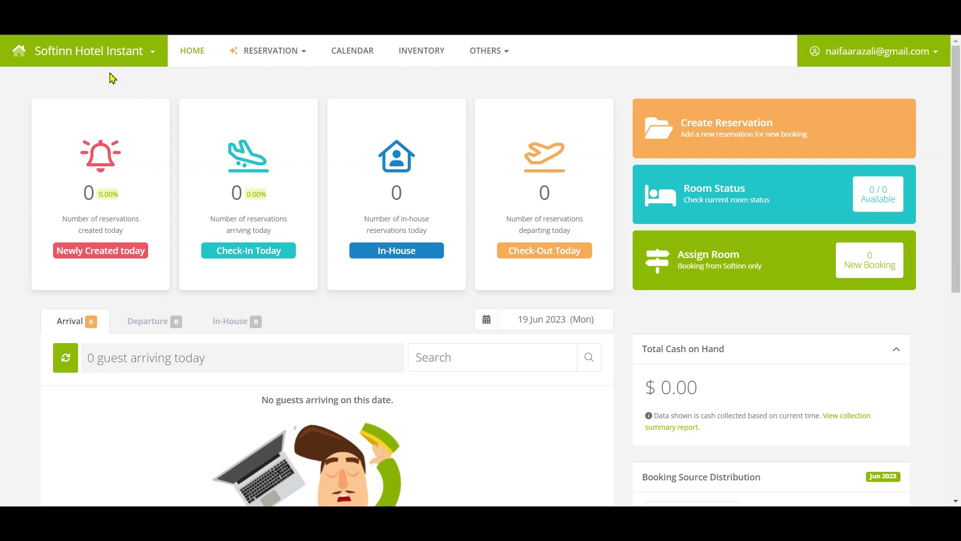
click(111, 77)
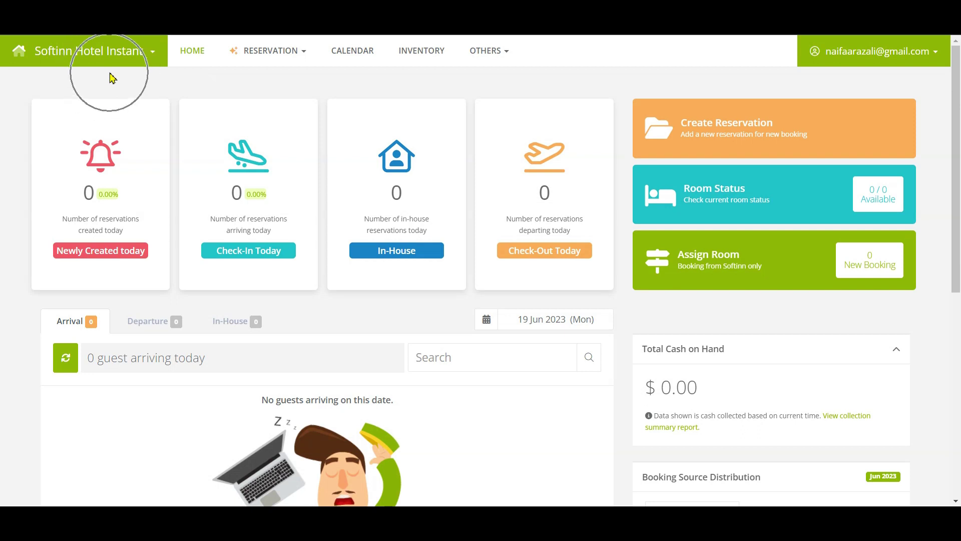
click(488, 50)
click(484, 199)
mouse_move(580, 251)
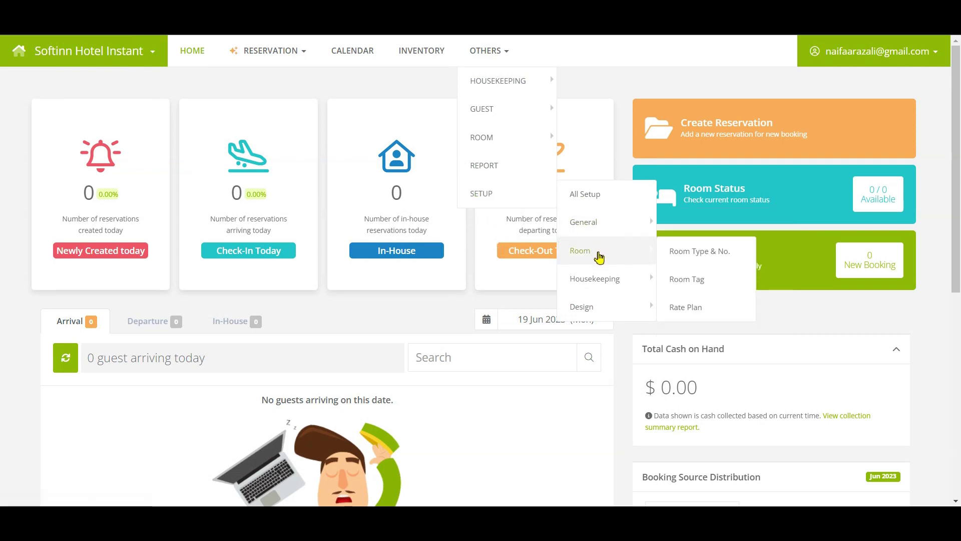
- Show the Room Type & No. setup and expand the Queen Room and King Bed Room entries
click(743, 262)
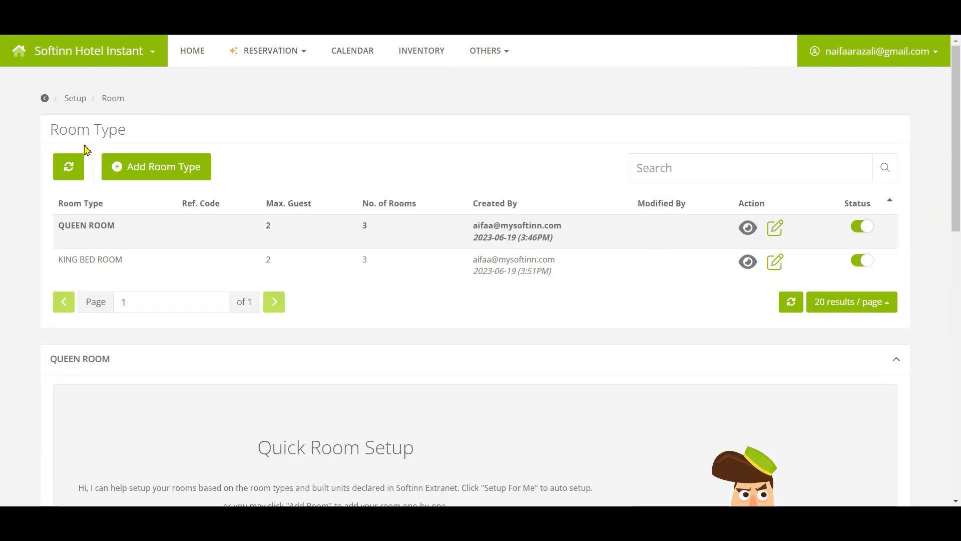
click(85, 150)
click(84, 145)
click(156, 234)
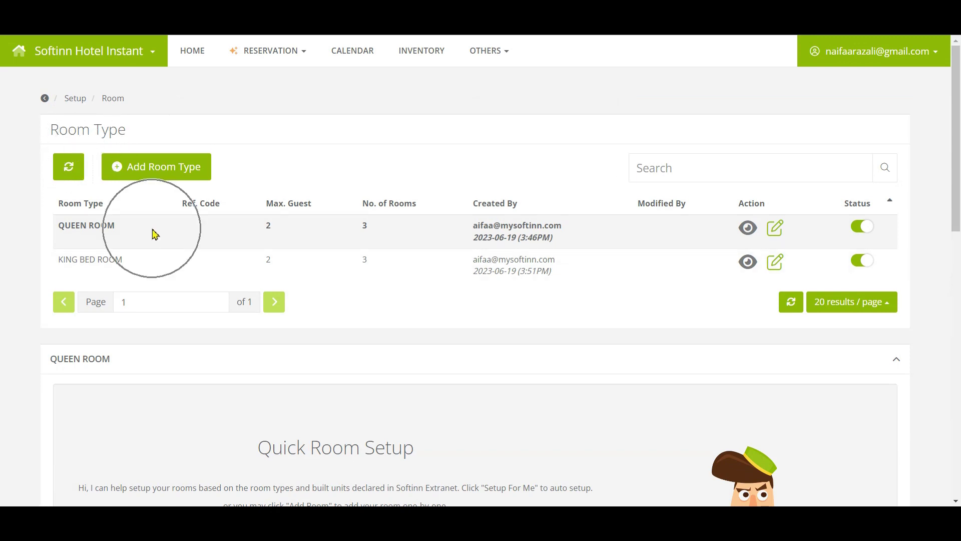
click(147, 267)
click(147, 267)
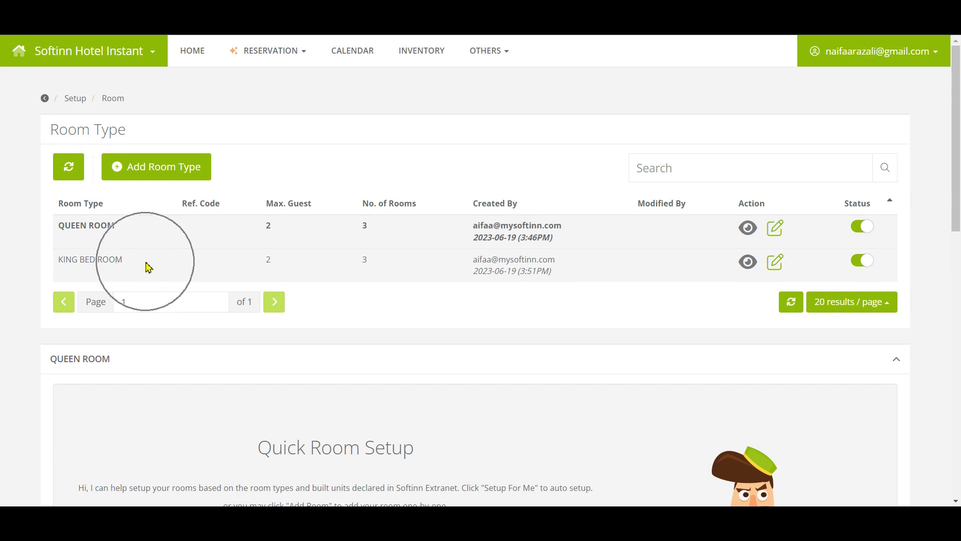
click(207, 218)
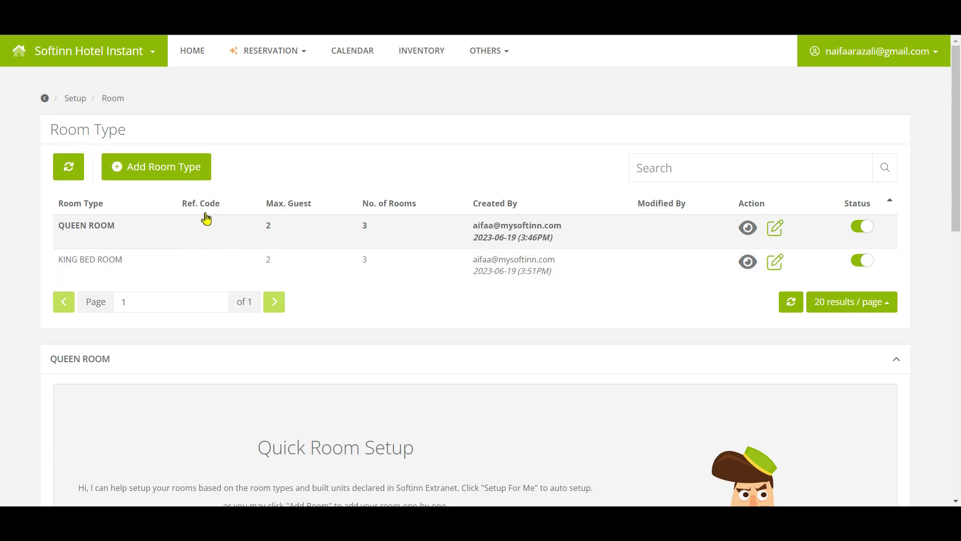
click(206, 218)
click(206, 219)
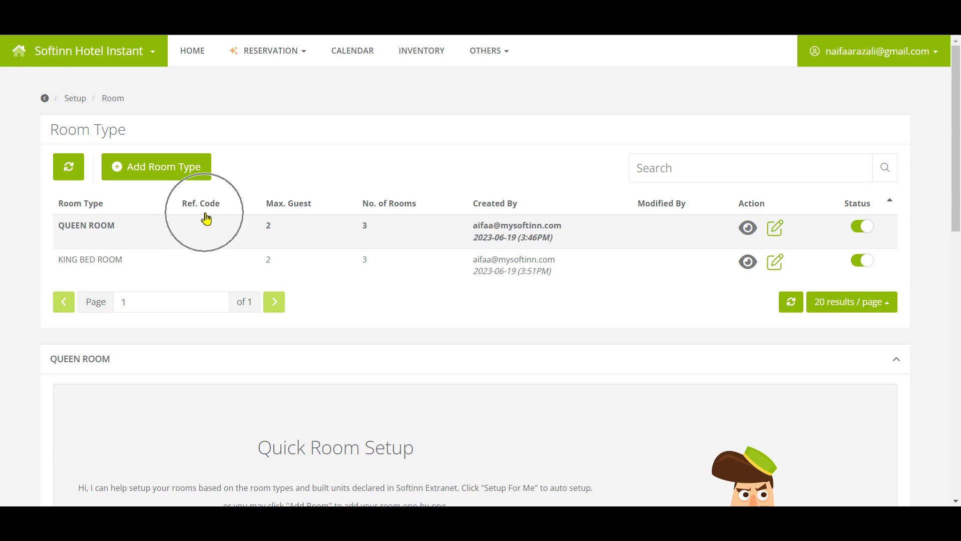
- Give Queen Room the reference code QR and save the change
click(775, 228)
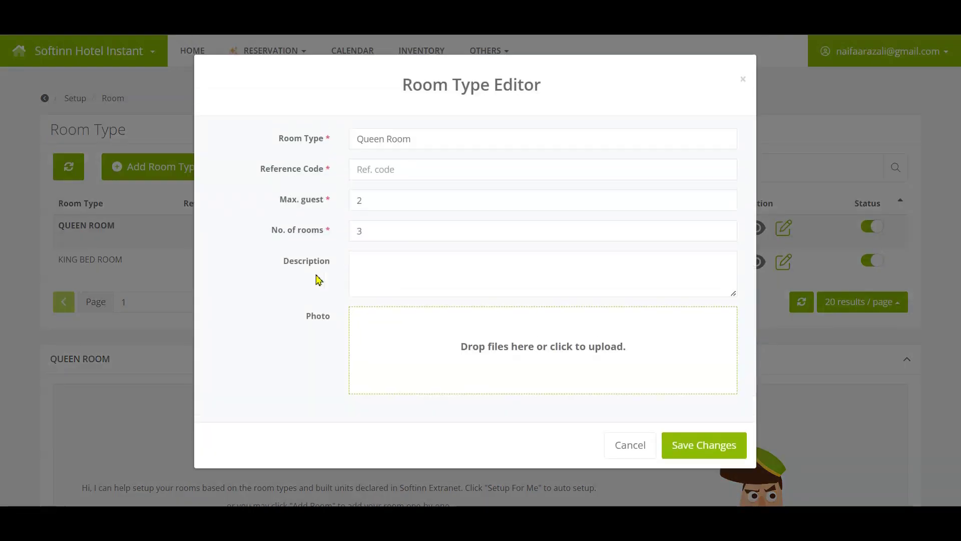
click(387, 170)
text(QR)
click(679, 450)
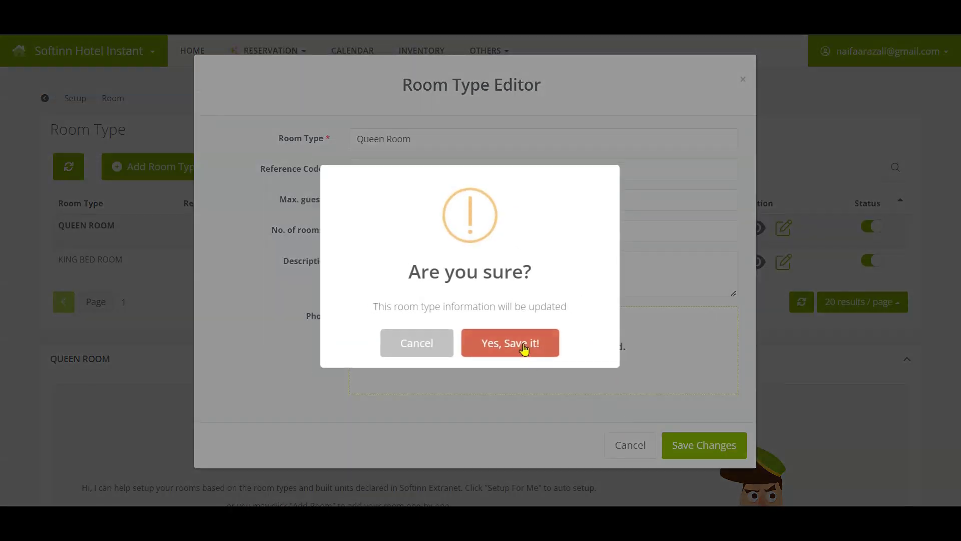
click(510, 346)
click(481, 343)
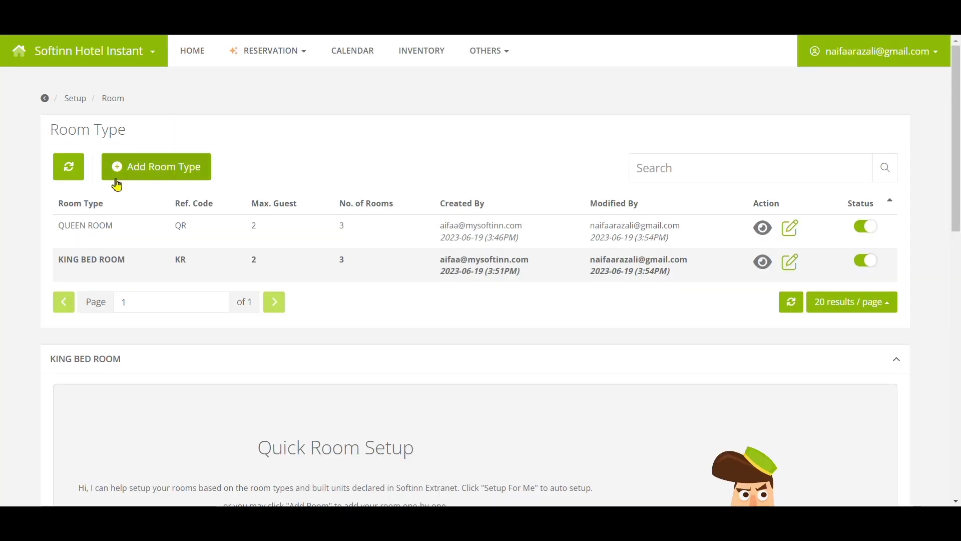
- Add room type Single Room, code SR, 1 guest, 3 rooms, single-bed-with-aircond description, and save it
click(128, 168)
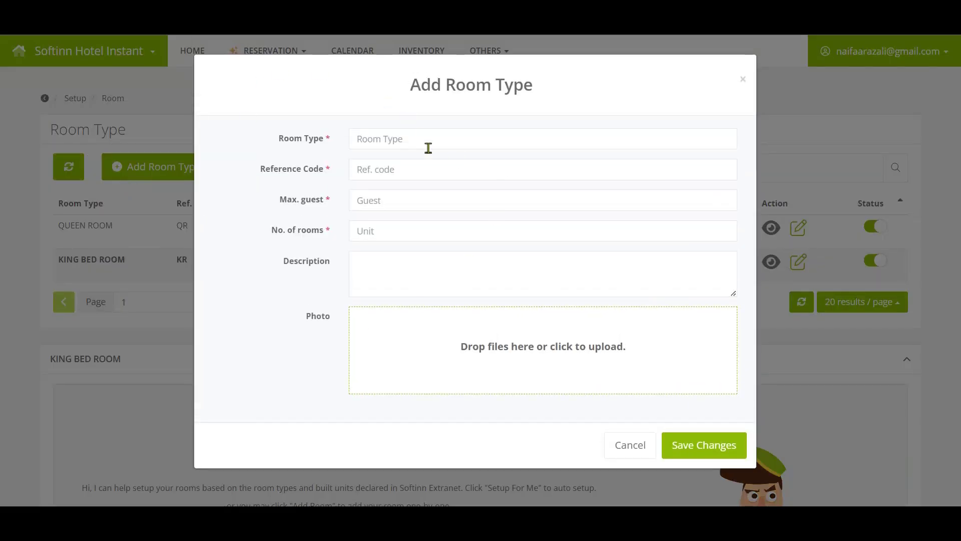
click(428, 147)
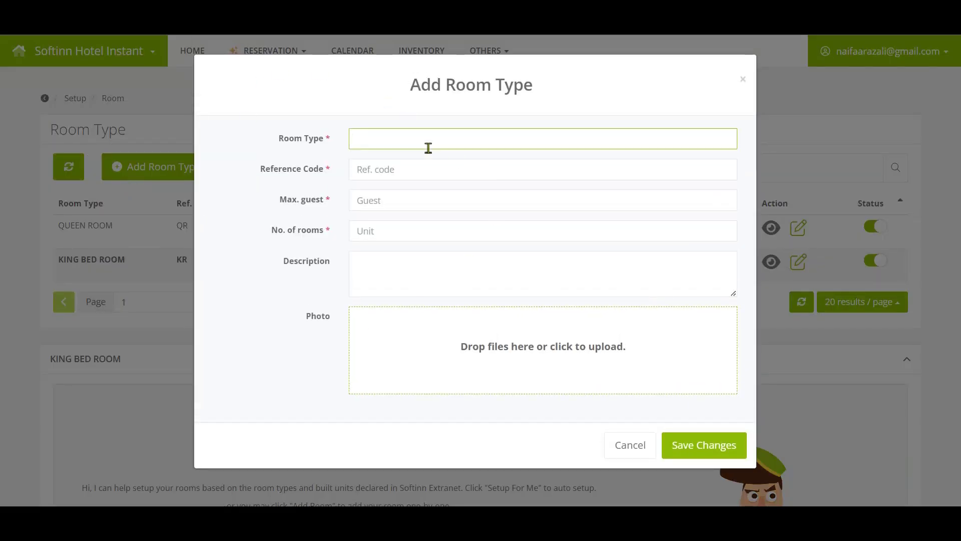
text(Single Room)
key(Tab)
text(SR)
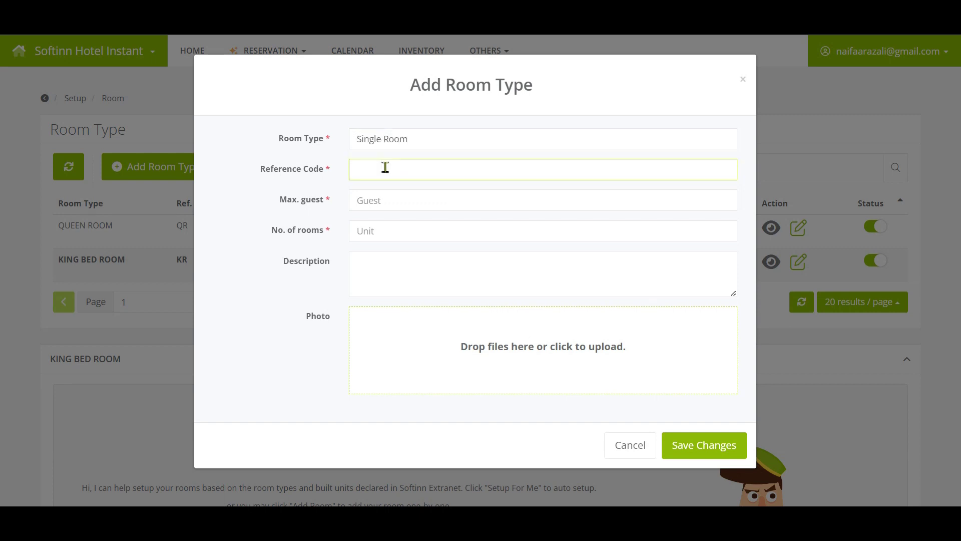
key(Tab)
text(1)
key(Tab)
text(3)
key(Tab)
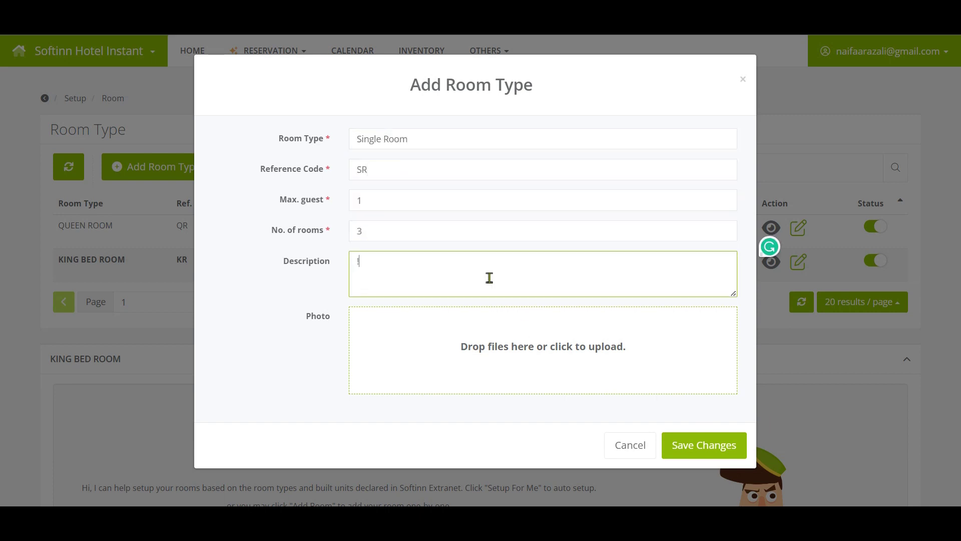
text(single bed with aircond)
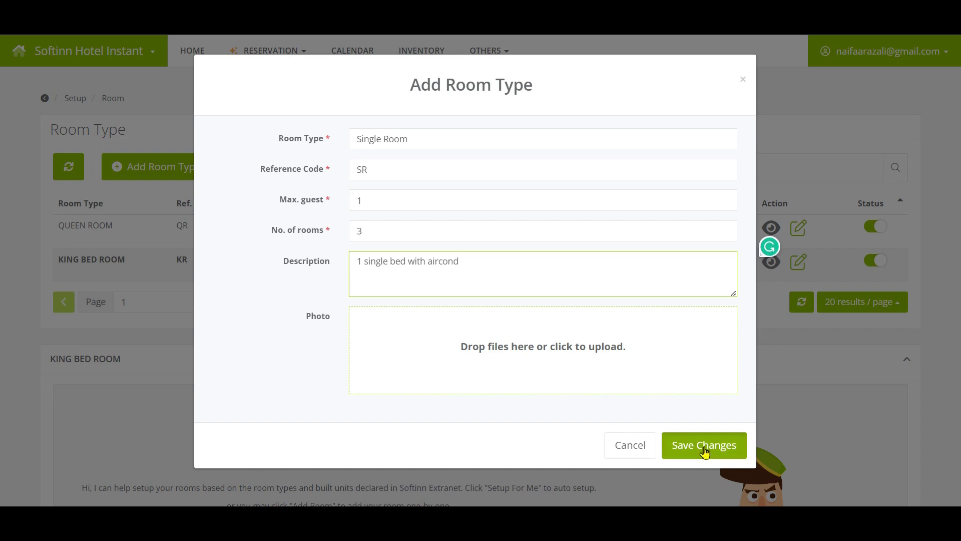
click(704, 445)
click(510, 342)
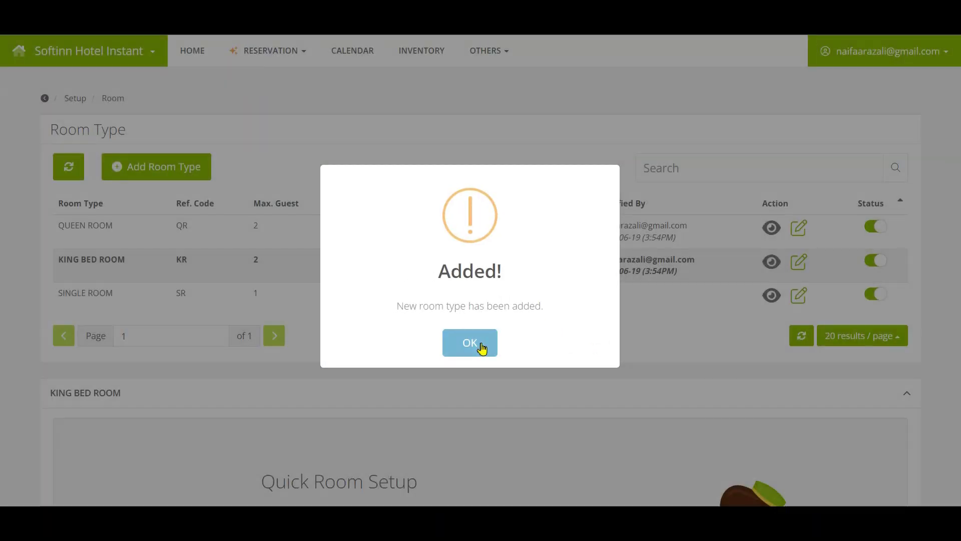
click(482, 343)
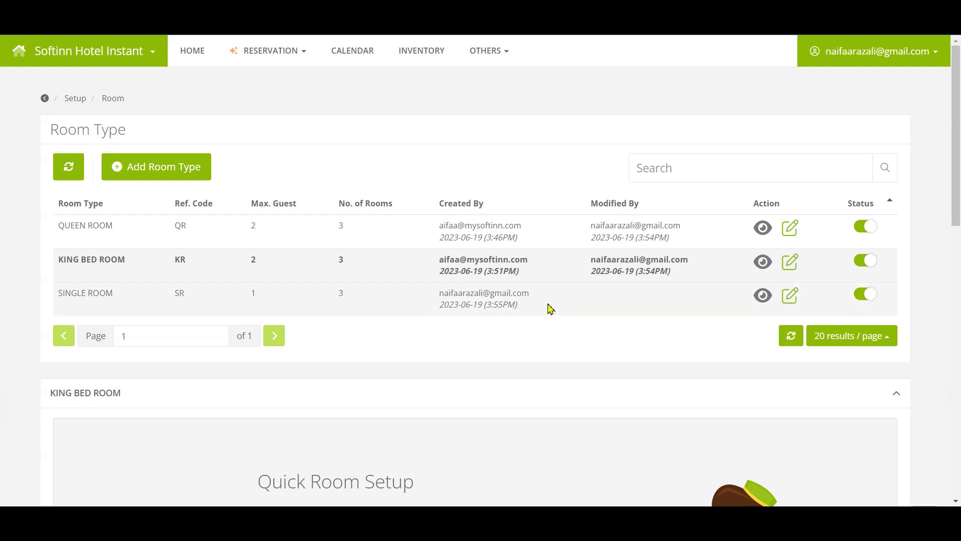
scroll(484, 323, down, 1)
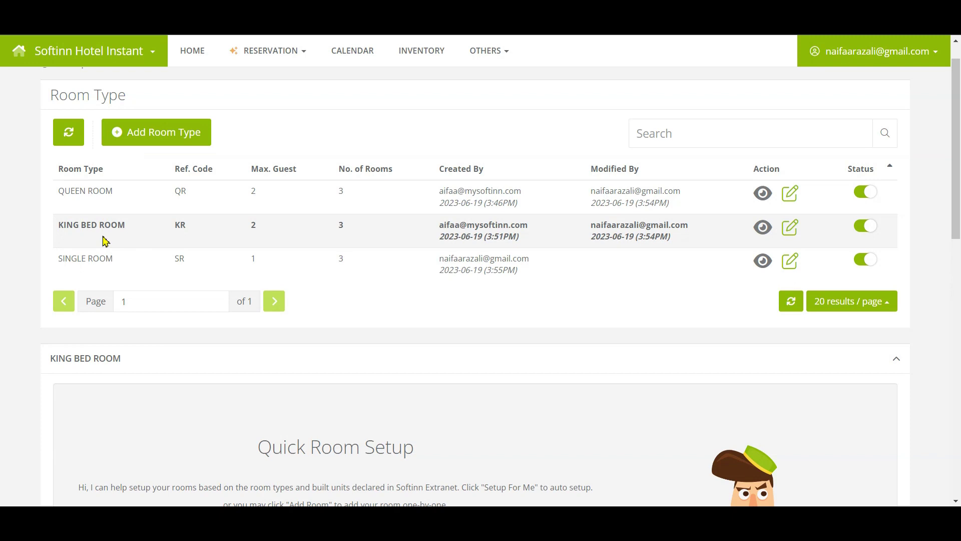
- Use Setup For Me on King Bed Room to auto-create rooms KBR000, KBR001 and KBR002
double_click(111, 225)
click(100, 352)
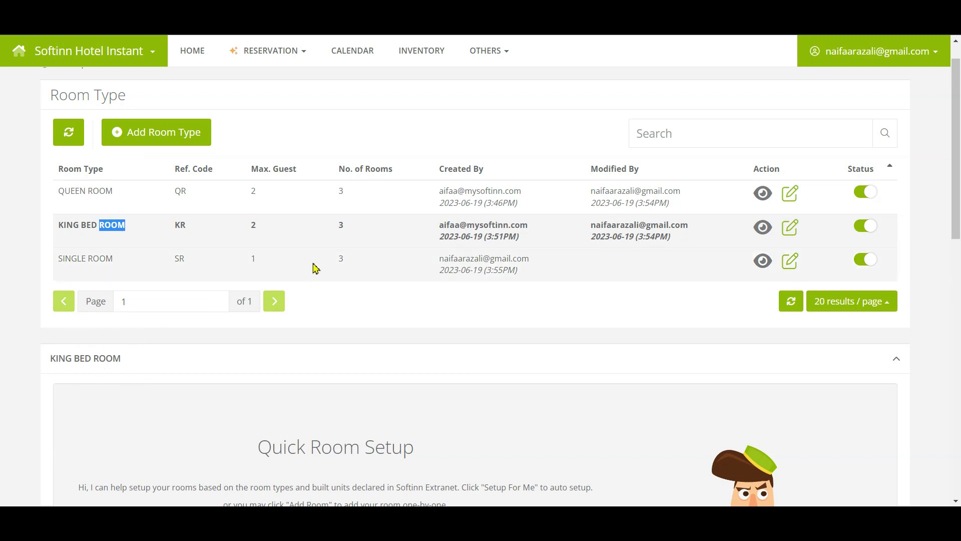
scroll(335, 360, down, 3)
scroll(336, 361, down, 1)
click(335, 367)
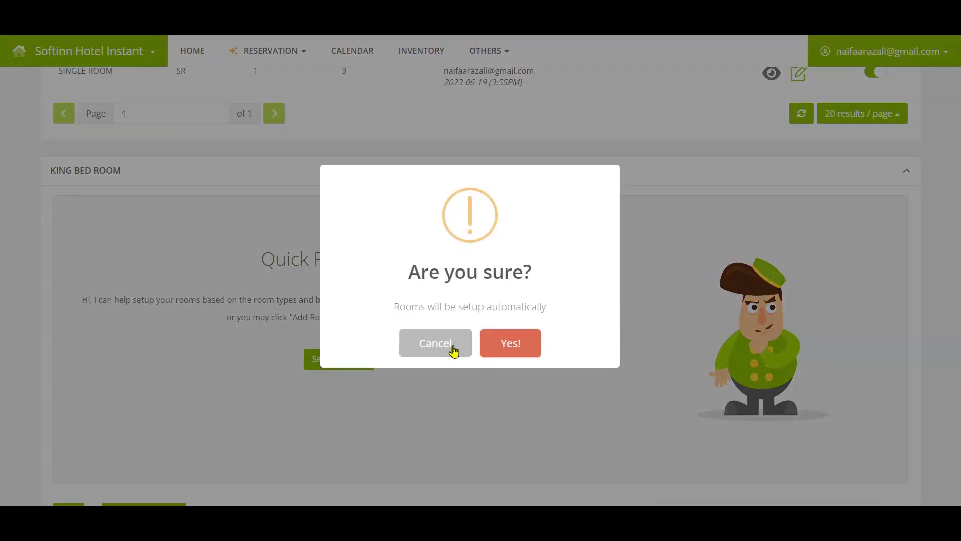
click(510, 342)
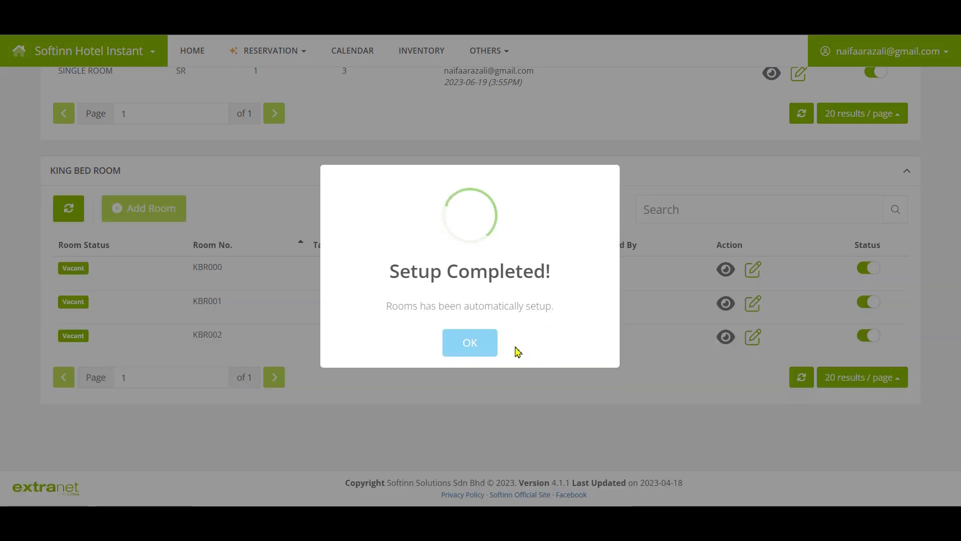
click(464, 346)
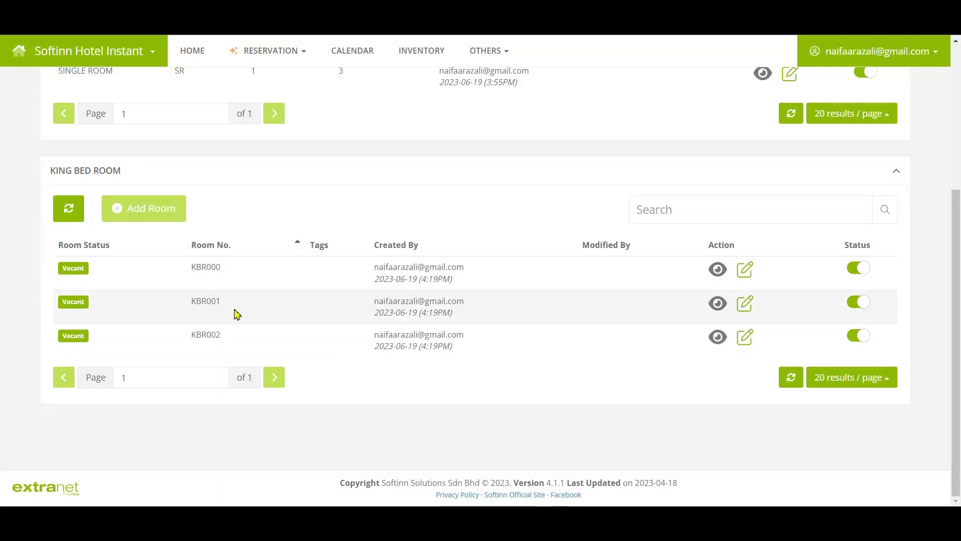
- Rename room KBR000 to 103 with floor 1, wing South, tower A, and save
click(744, 269)
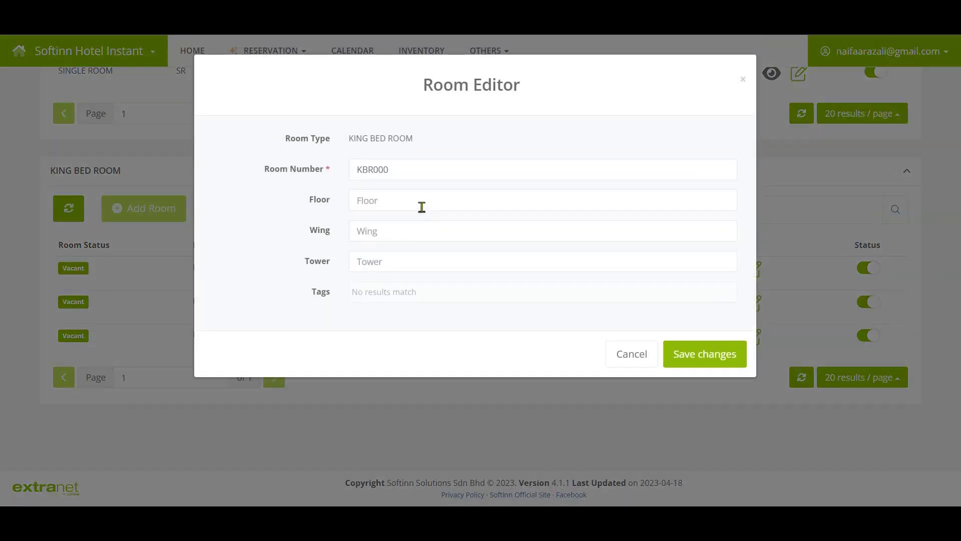
text(103)
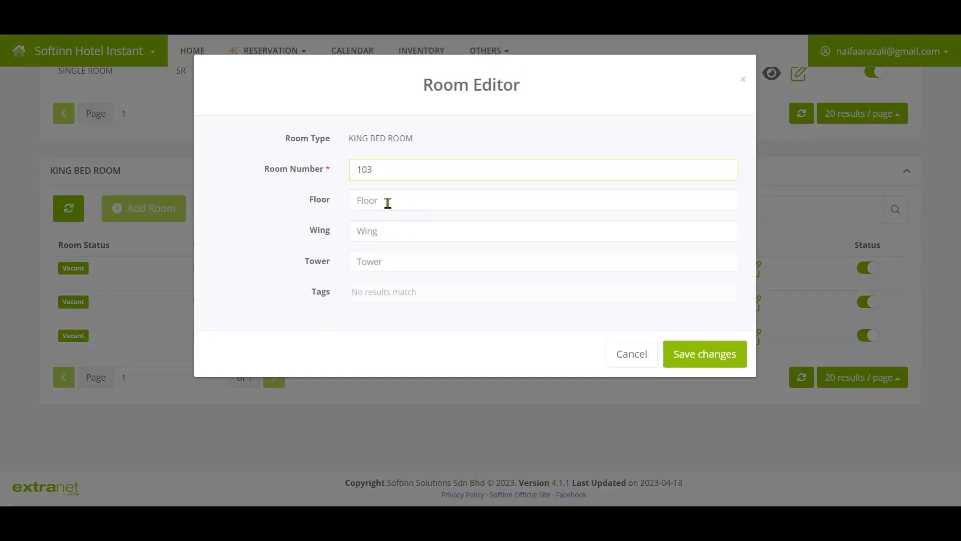
click(387, 202)
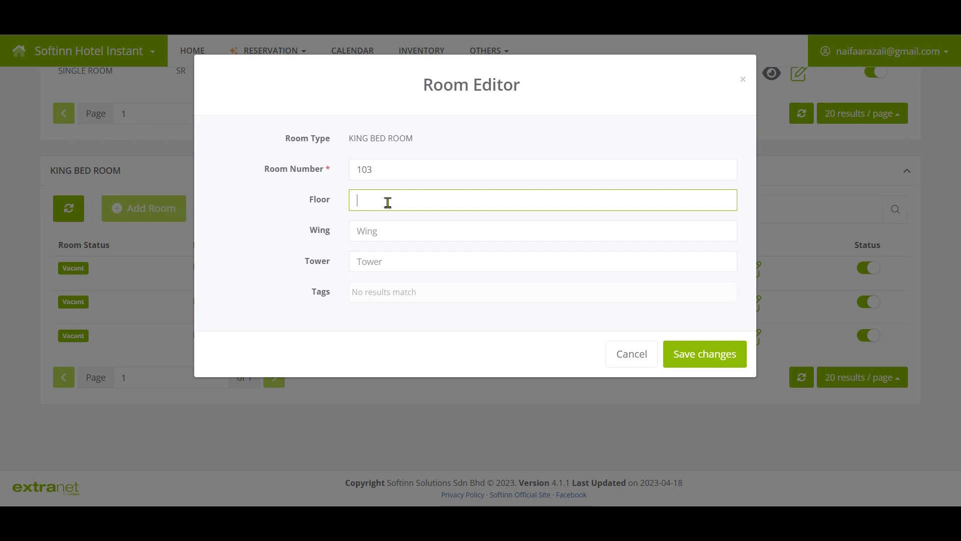
text(1)
click(396, 232)
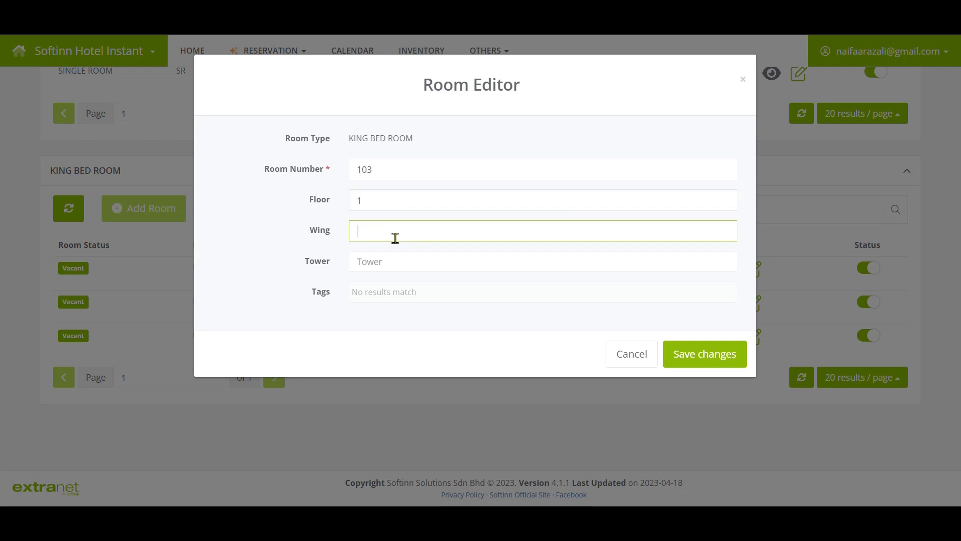
text(South)
click(542, 261)
text(A)
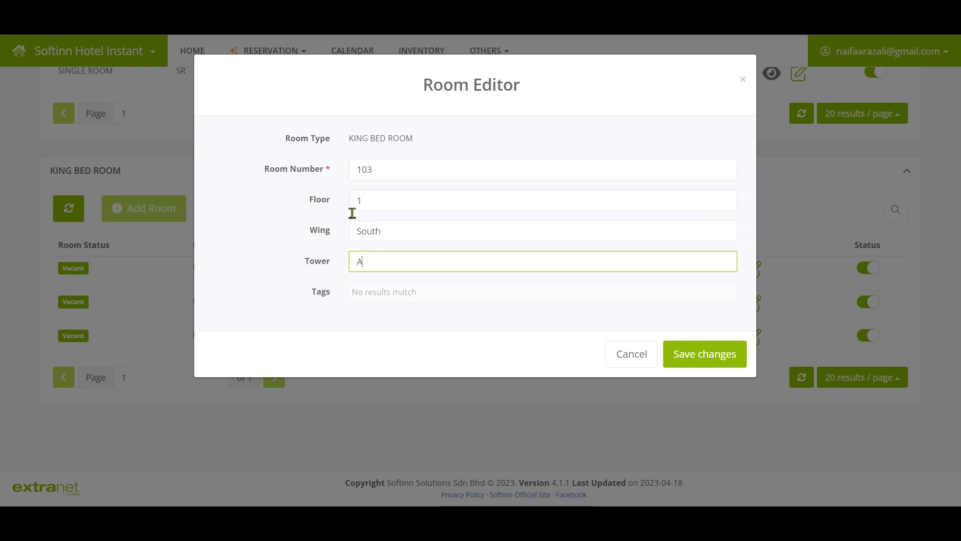
click(705, 354)
click(510, 343)
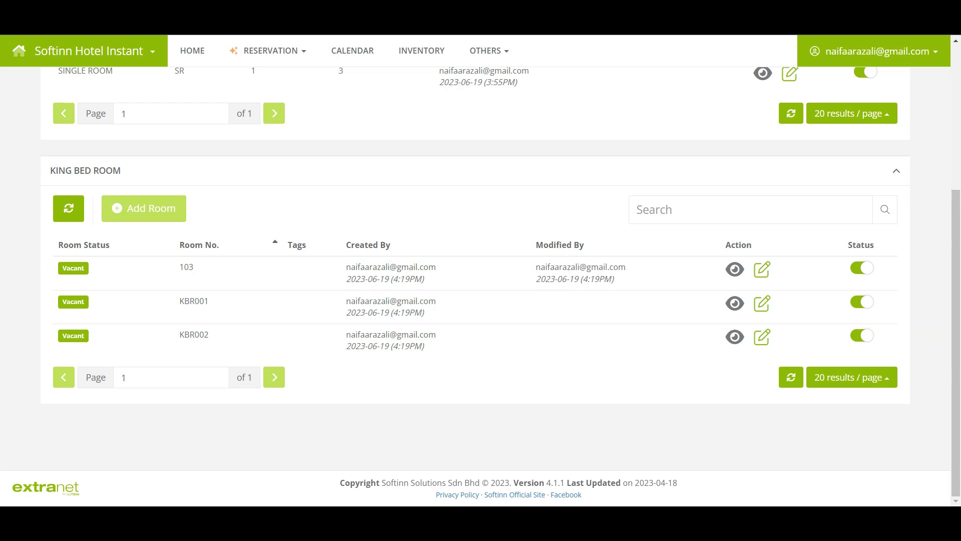
- Show Queen Room's units and deactivate room 103, leaving 101 and 102 active
click(98, 139)
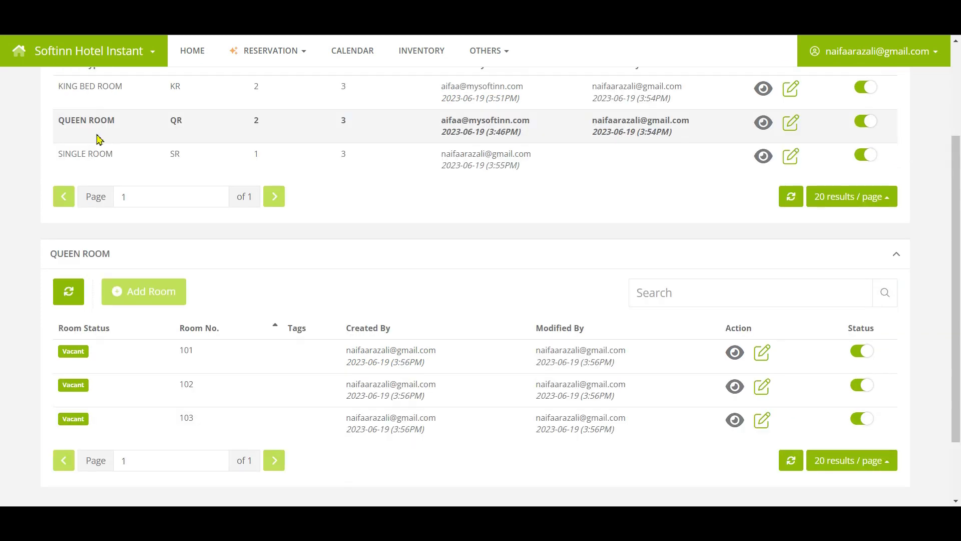
click(99, 139)
click(201, 367)
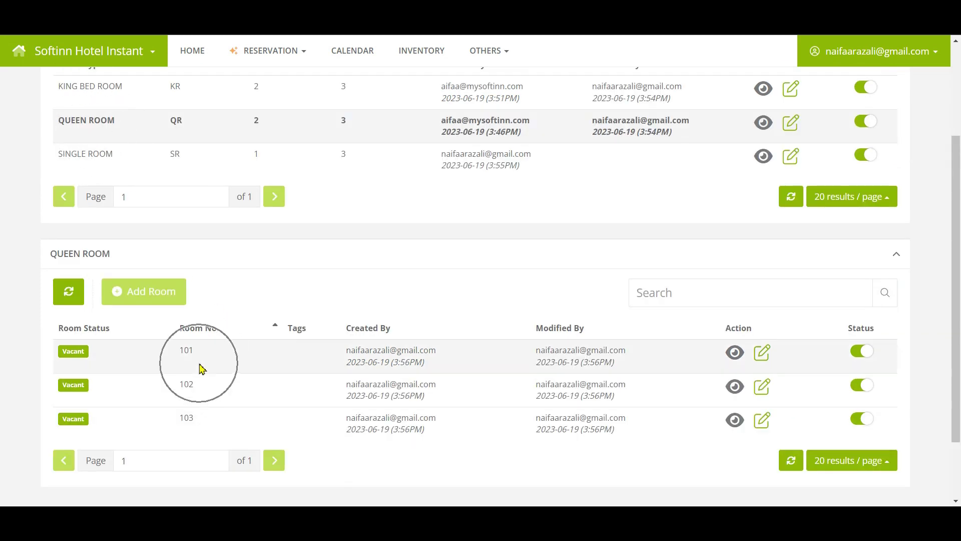
click(201, 392)
click(196, 424)
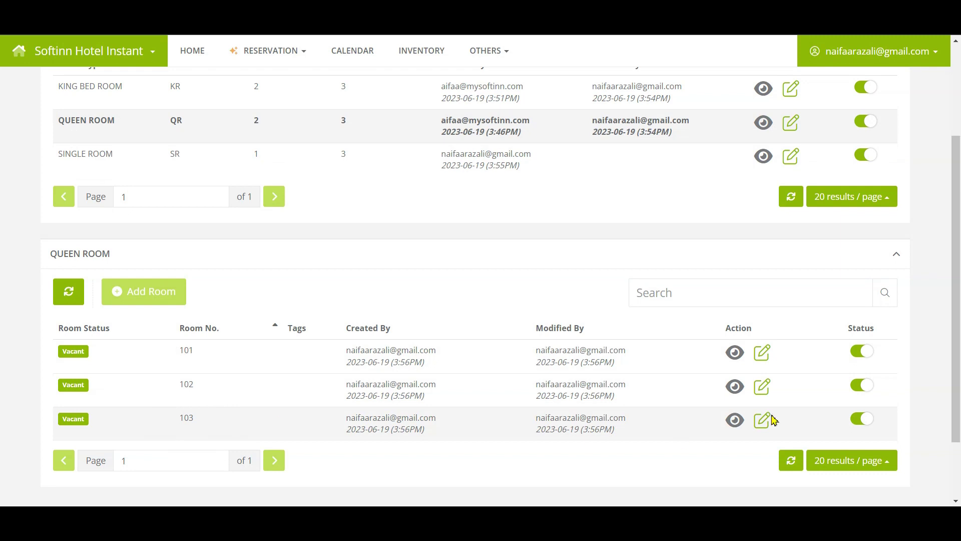
click(861, 420)
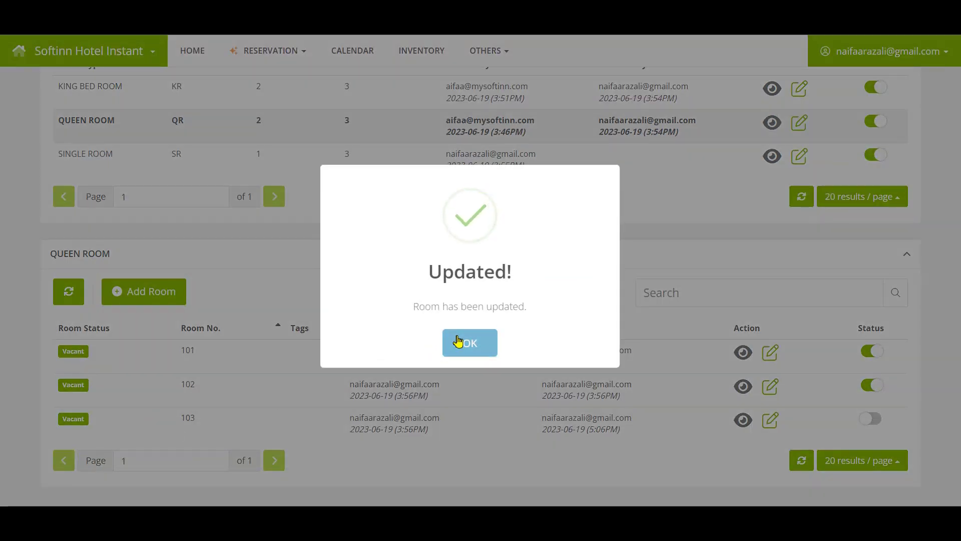
- Enter 2 rooms for the new Sea View type, triggering the 30-room plan-limit warning
click(469, 344)
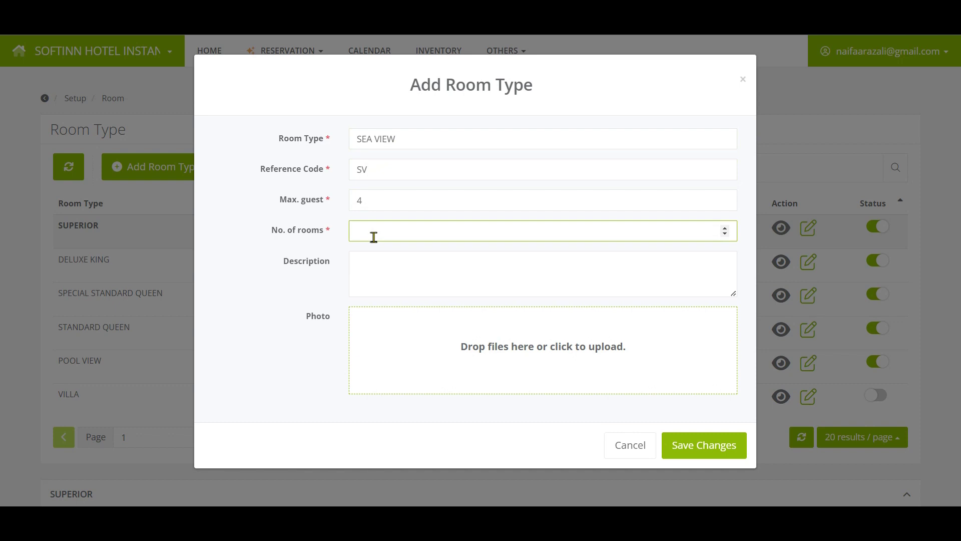
text(2)
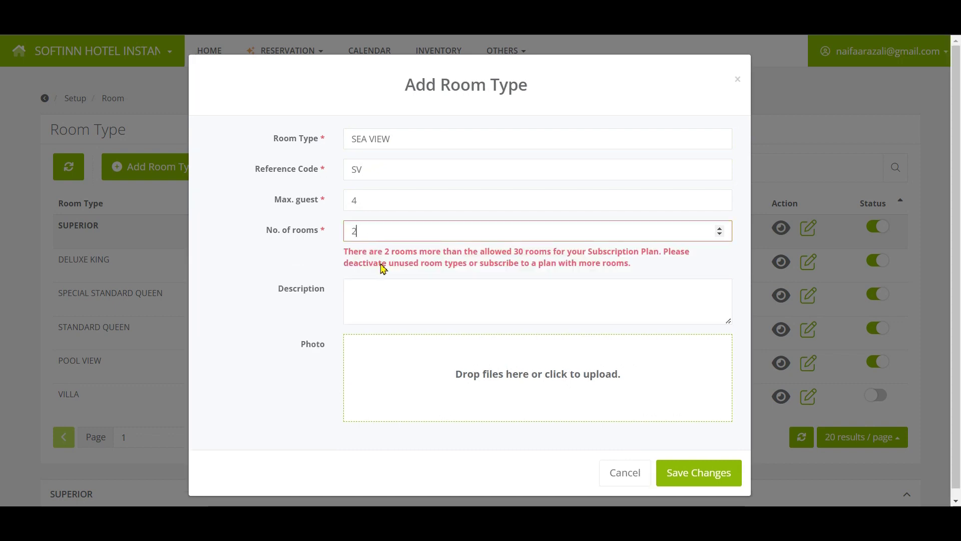
click(382, 269)
click(382, 268)
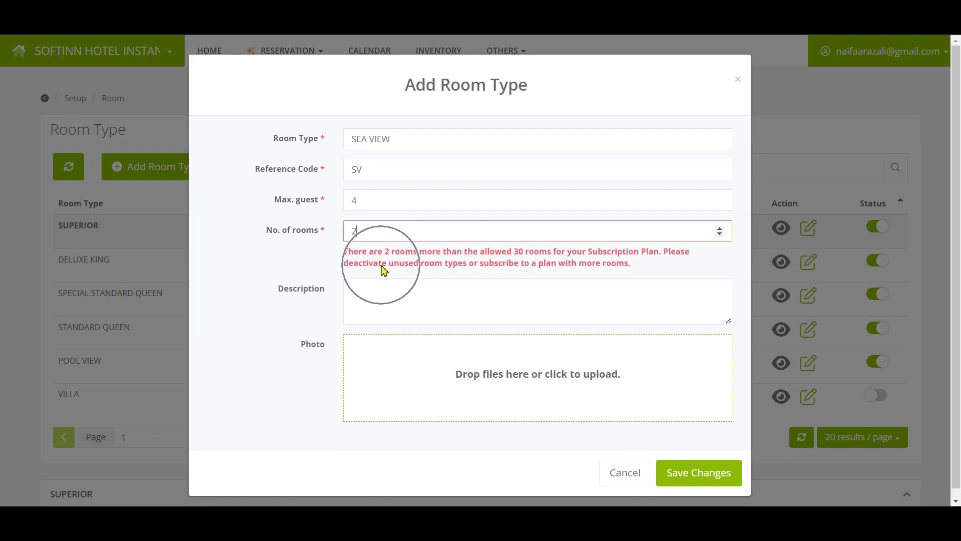
click(642, 275)
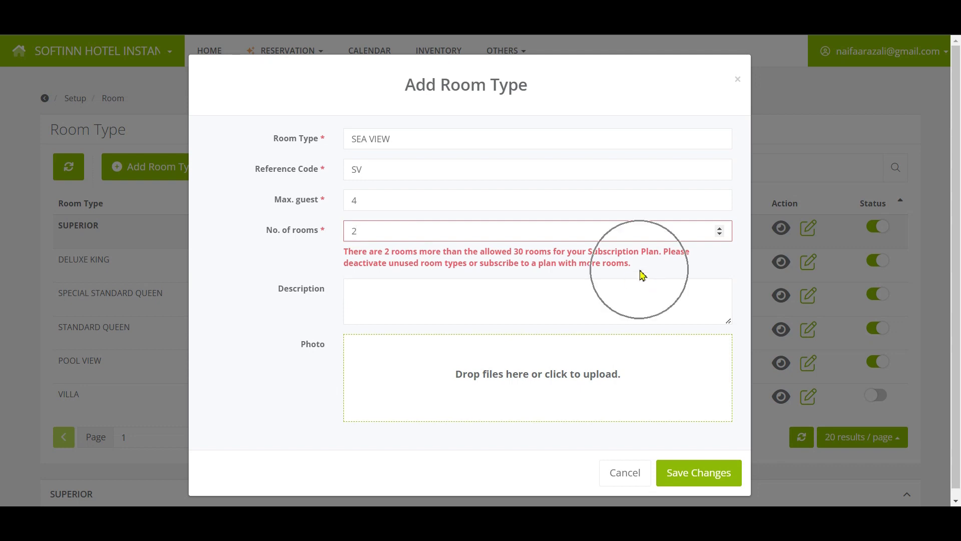
click(643, 275)
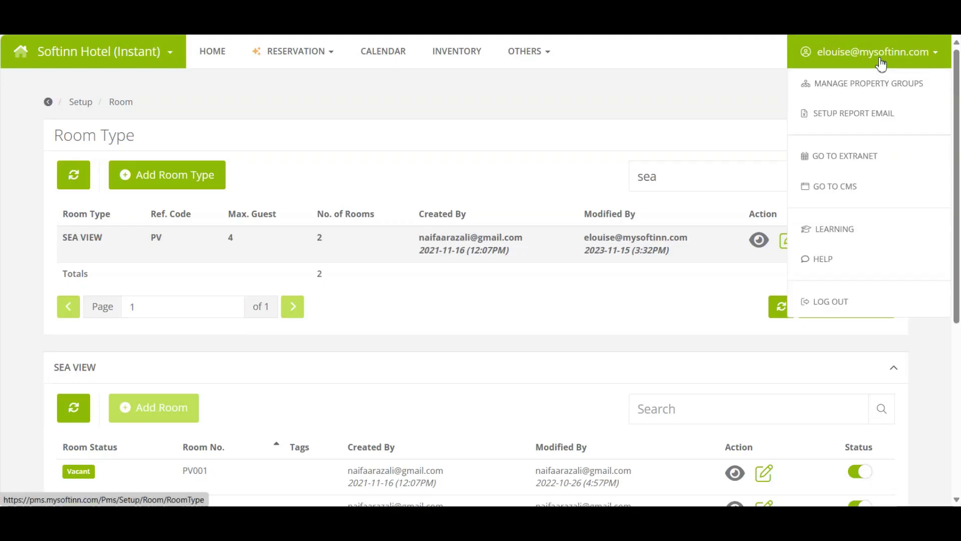
- Switch to the Extranet and reach Manage Room filtered to the Sea View type
click(866, 159)
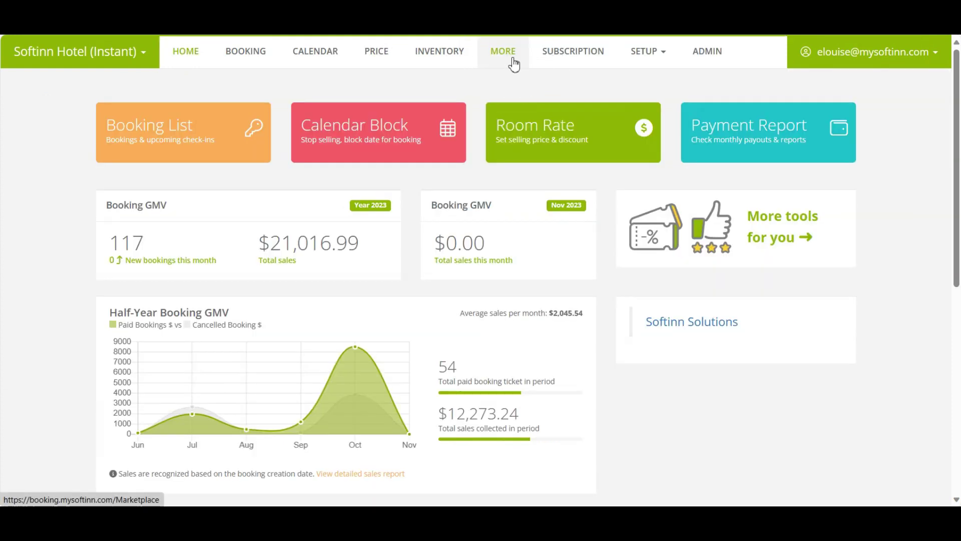
click(515, 60)
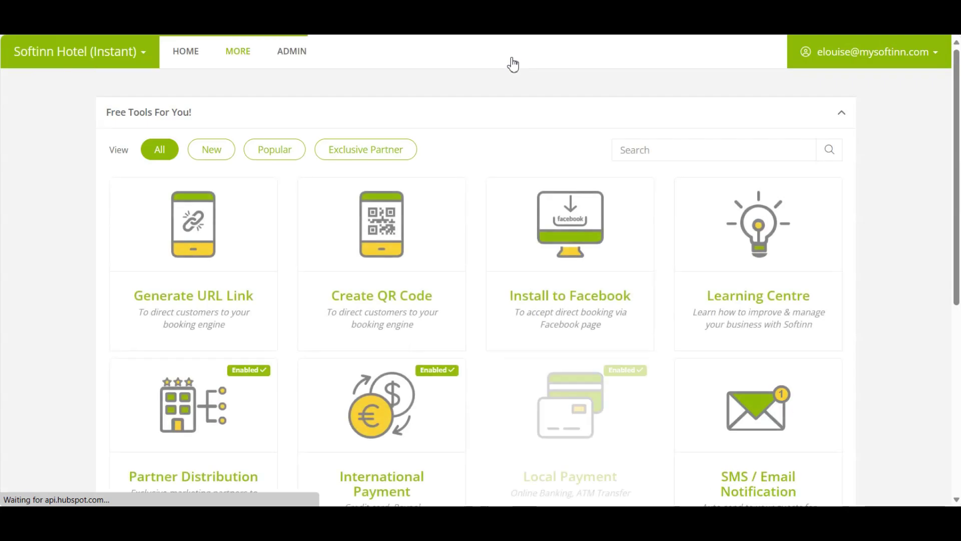
click(158, 234)
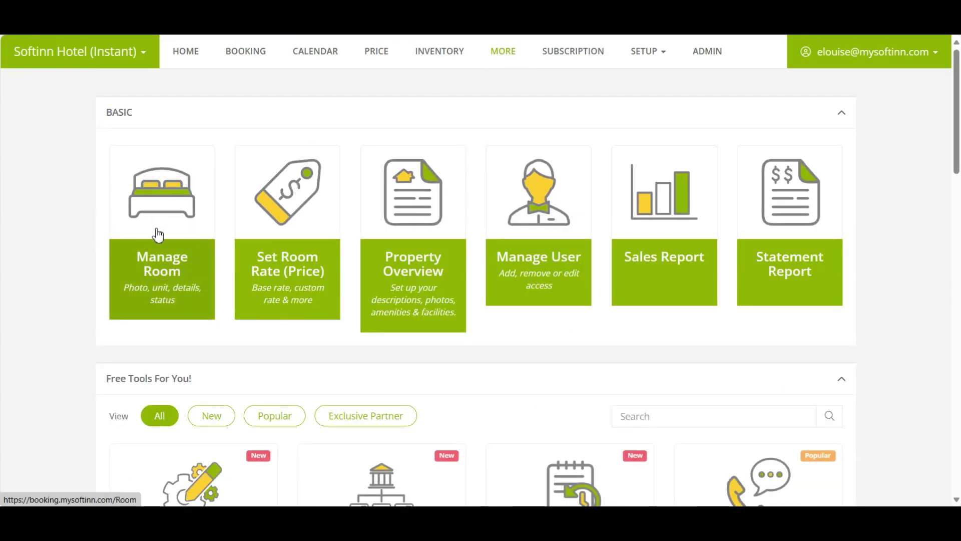
click(158, 234)
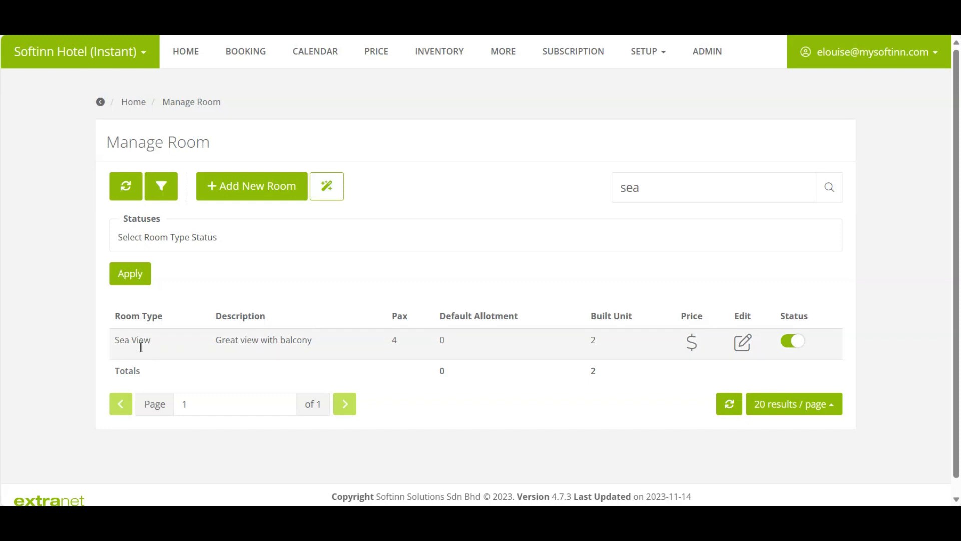
click(140, 346)
- Edit Sea View to allow max 2 adults and 2 children
click(742, 344)
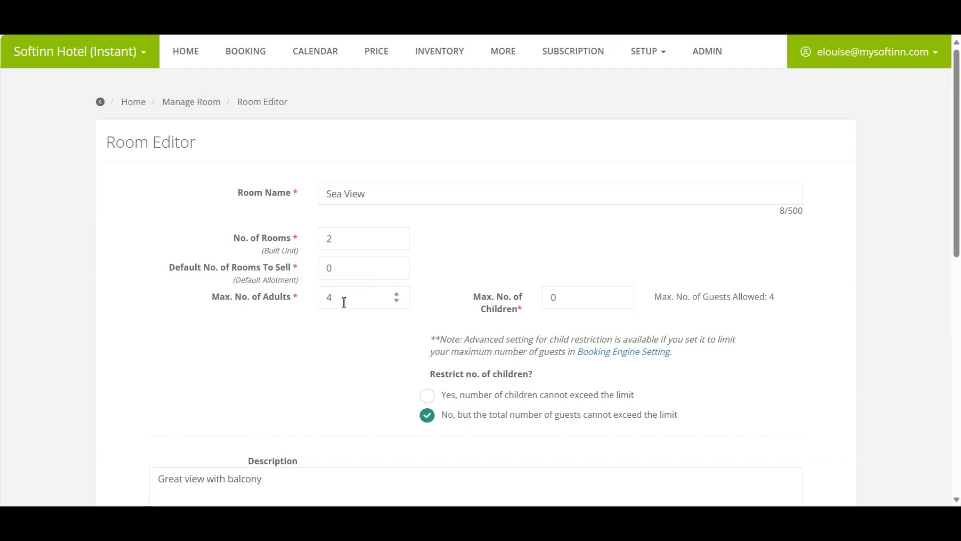
double_click(343, 302)
key(BackSpace)
text(2)
drag(565, 298, 543, 302)
click(559, 322)
scroll(522, 387, down, 10)
- Confirm updating Sea View with the new 2-adult, 2-child capacity
click(732, 358)
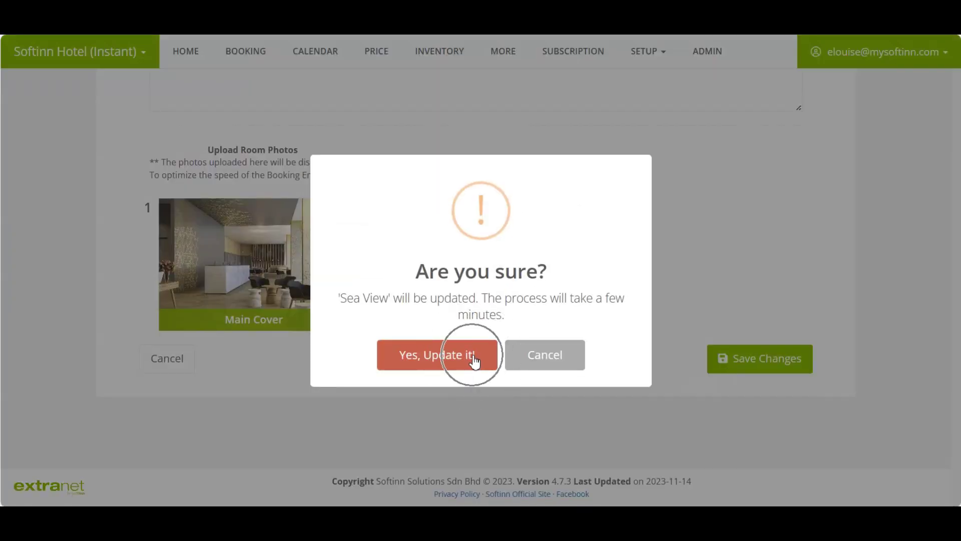